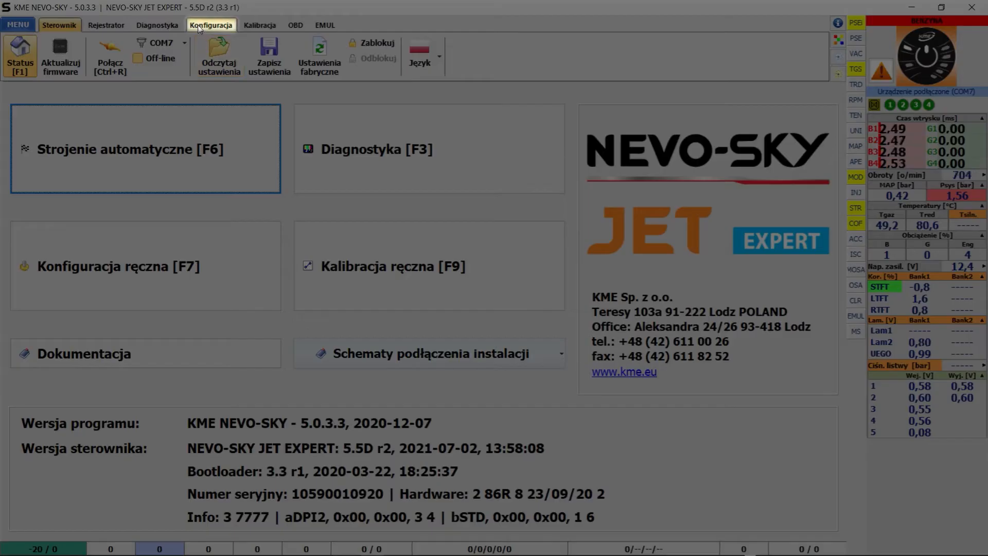
# Open the controller configuration and examine the details of the active warning.
pyautogui.click(198, 24)
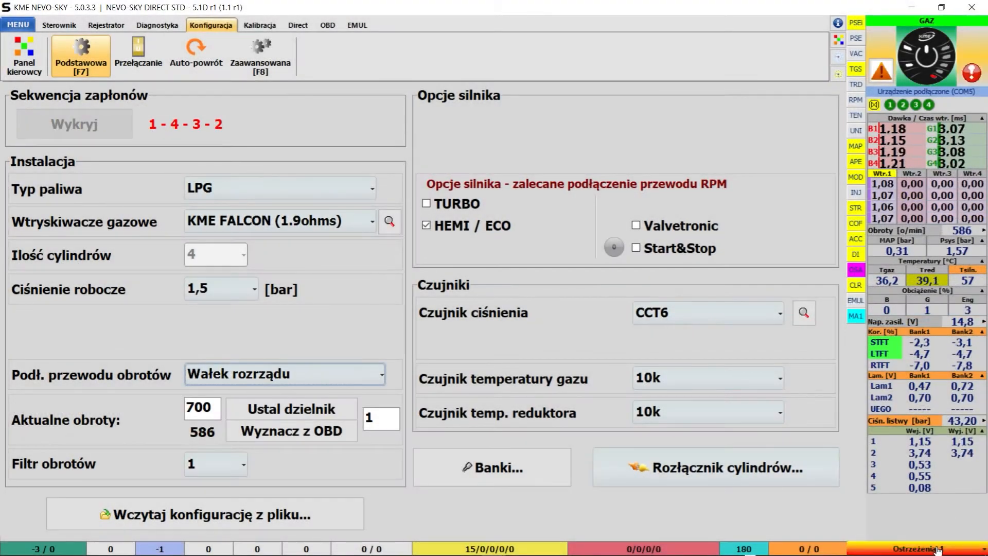
pyautogui.click(938, 549)
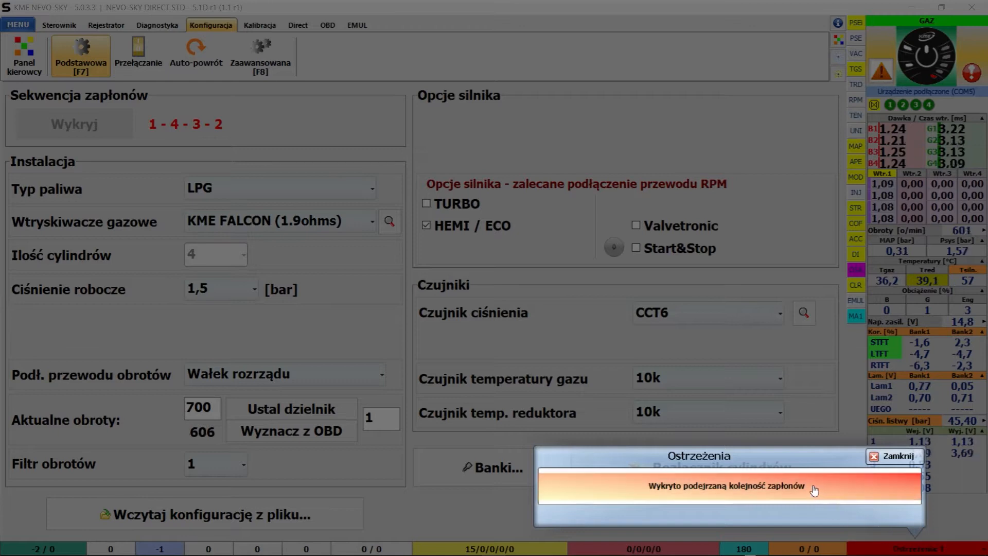
pyautogui.click(811, 484)
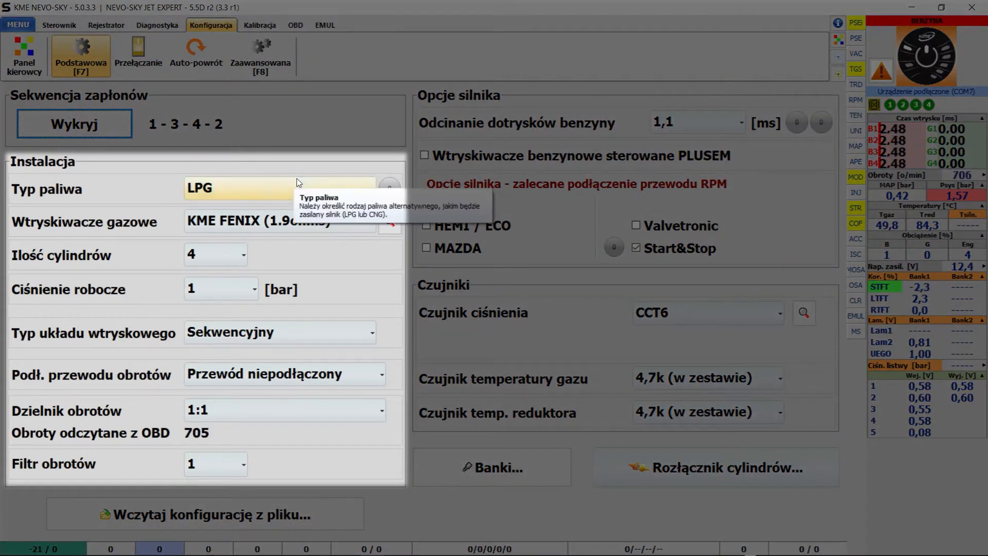
# Check the fuel type choices, select KME FENIX (1.9ohms) as the gas injectors and view their picture.
pyautogui.click(269, 187)
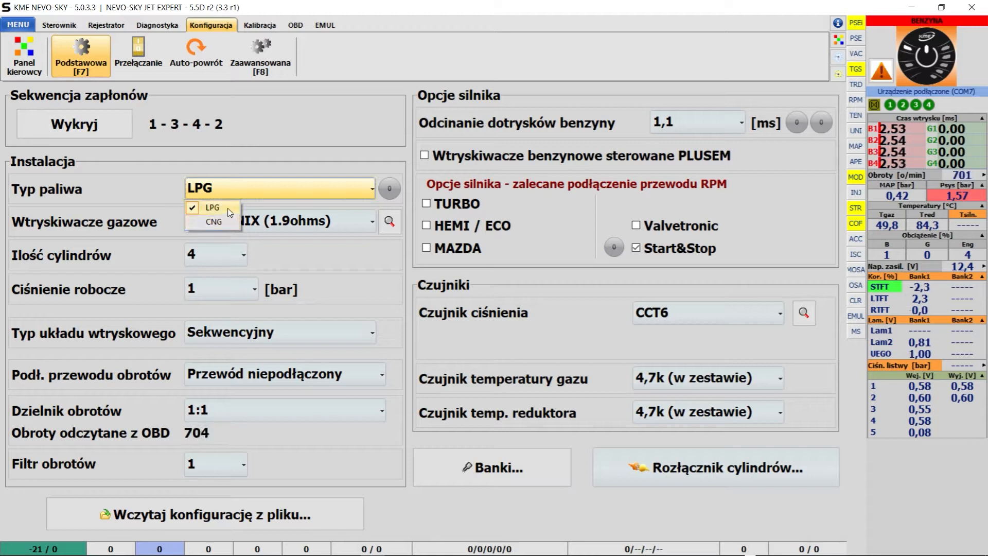
pyautogui.click(372, 223)
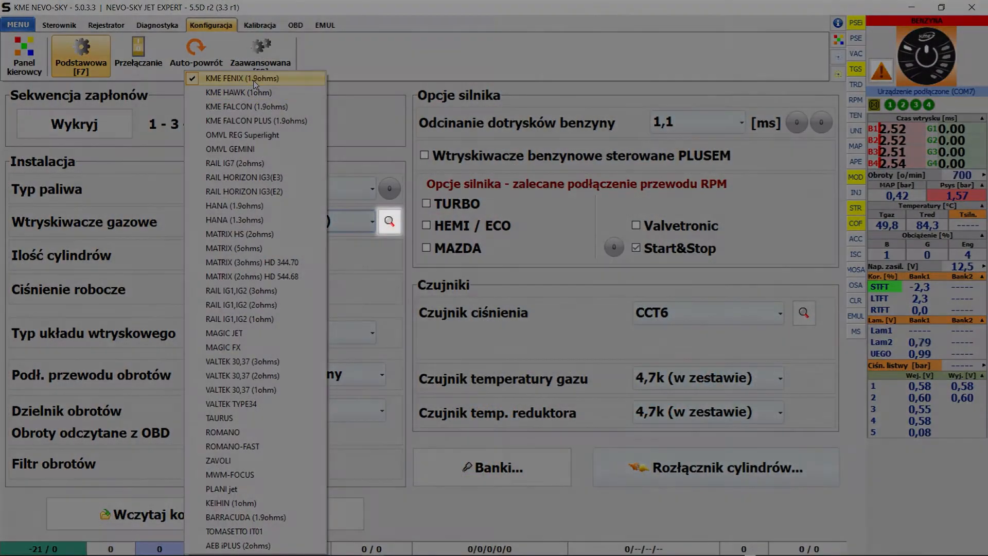
pyautogui.click(256, 83)
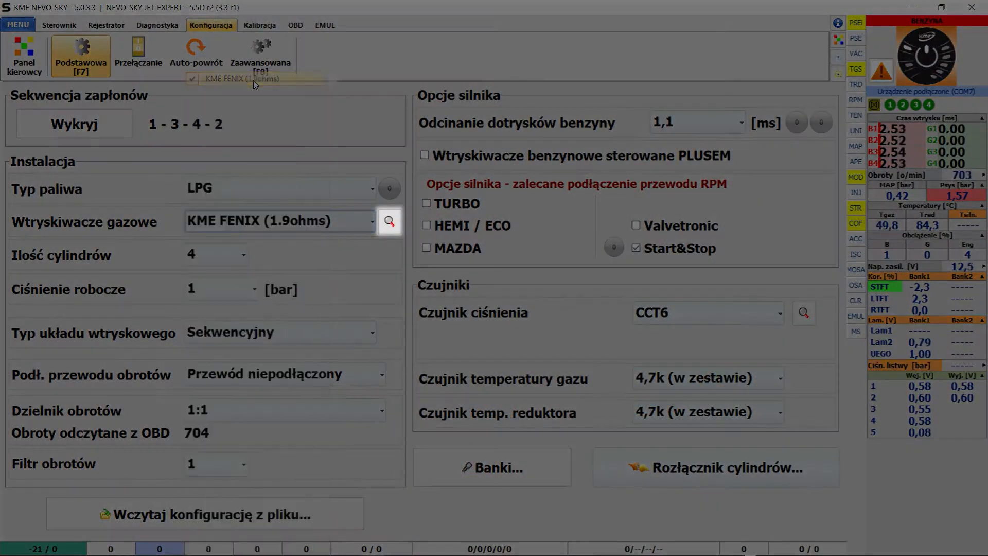
pyautogui.click(389, 222)
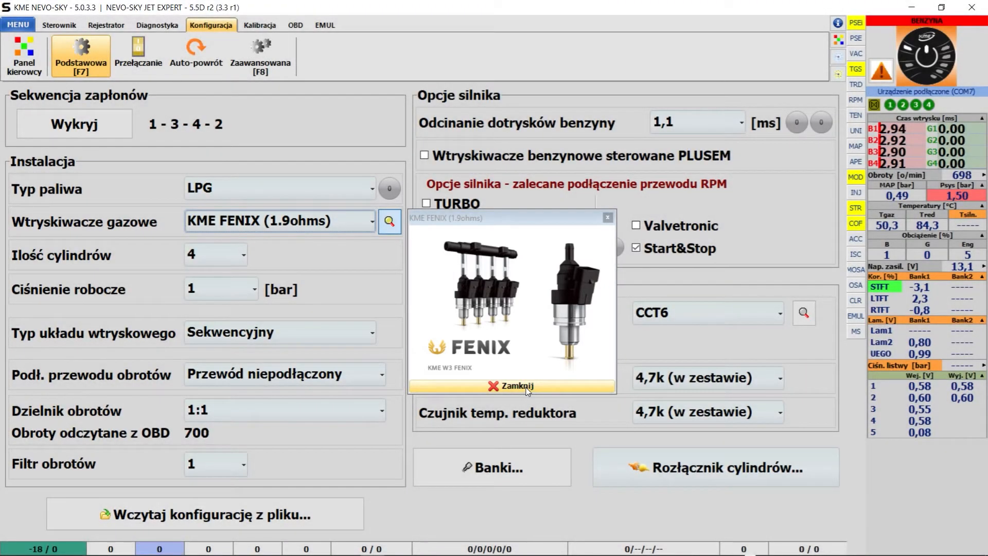
pyautogui.click(527, 389)
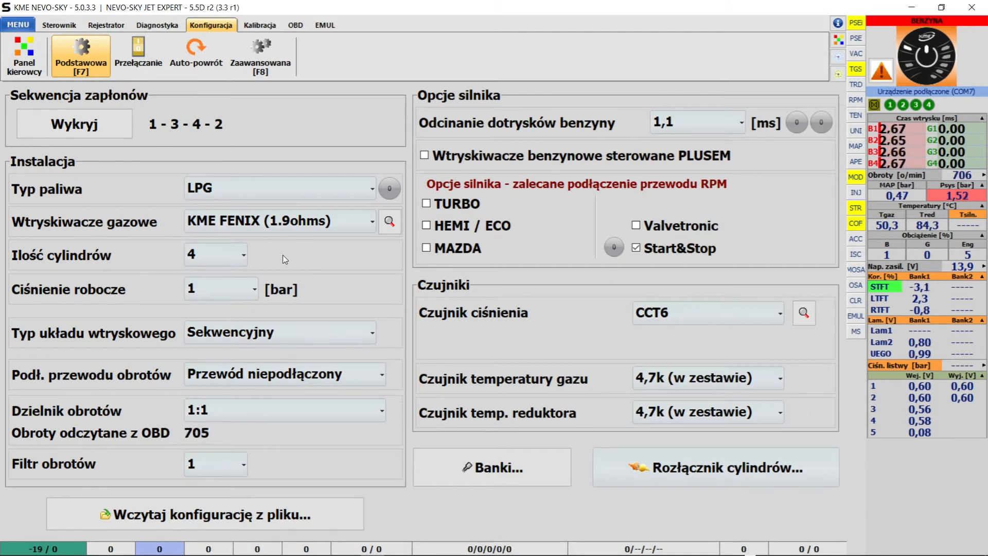
# Examine the available options for the number of cylinders, the working pressure and the injection system type.
pyautogui.click(244, 254)
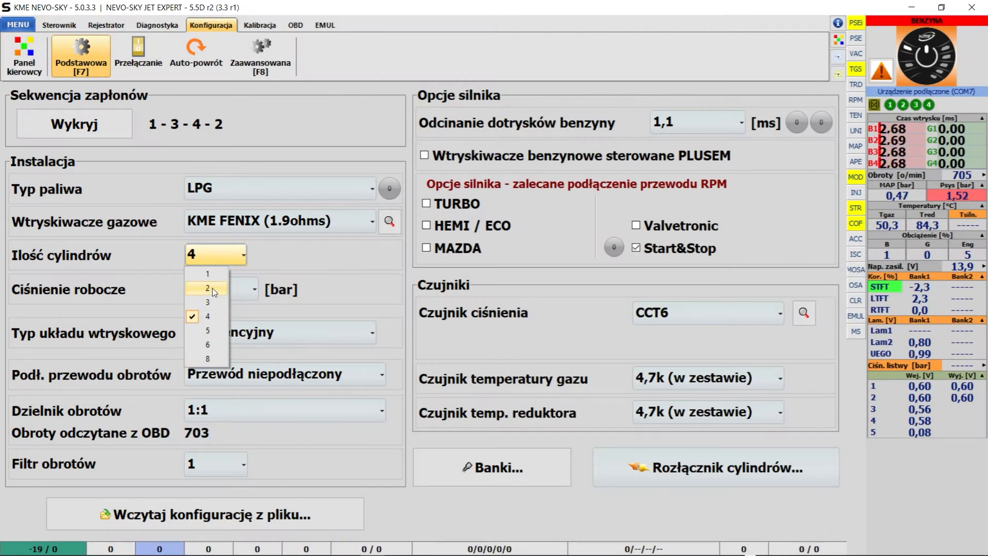
pyautogui.click(282, 253)
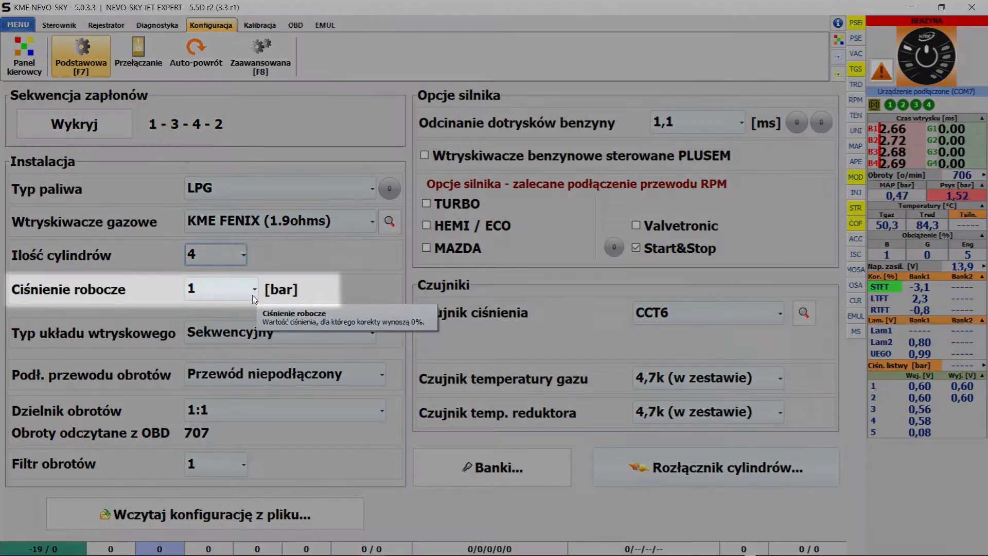
pyautogui.click(252, 294)
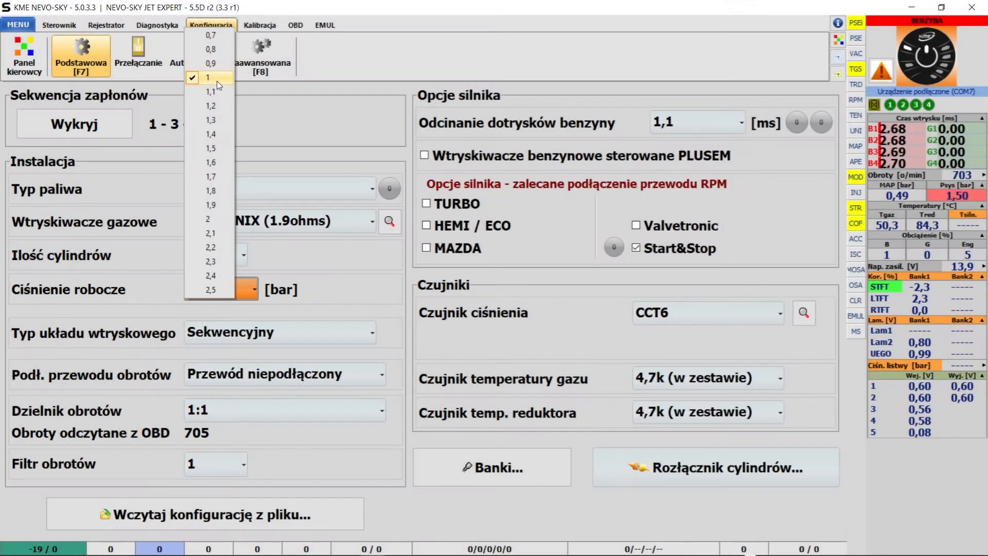
pyautogui.click(329, 276)
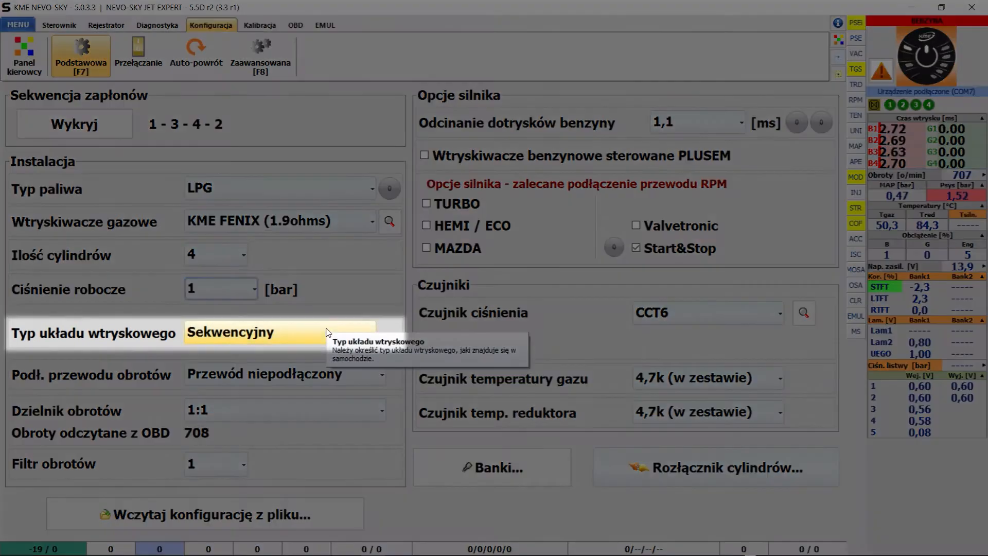
pyautogui.click(328, 331)
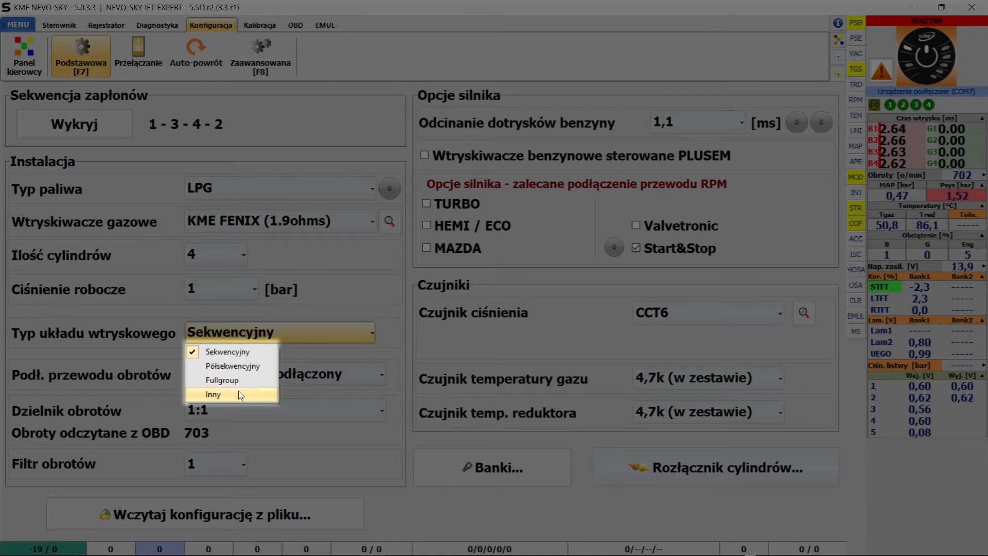
pyautogui.moveTo(385, 378)
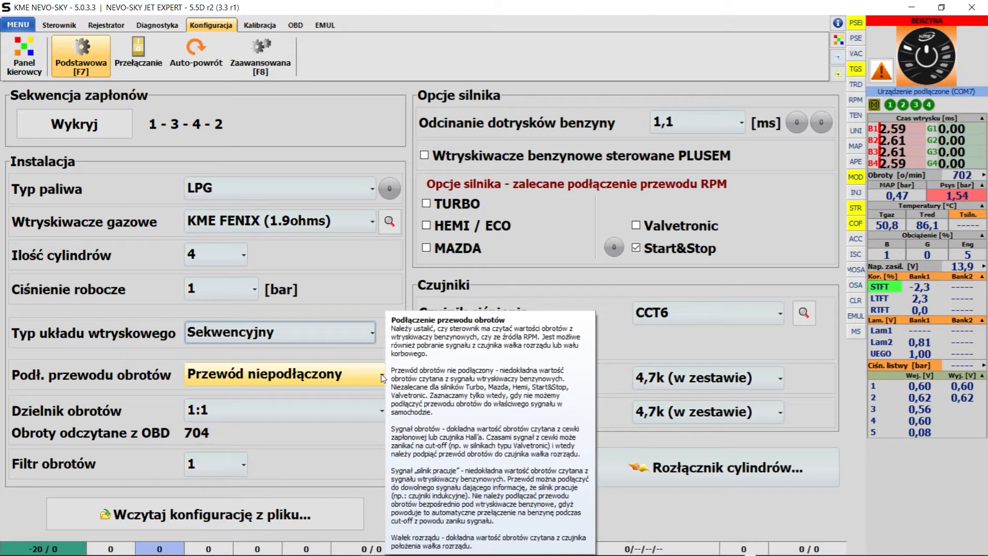
# Set the RPM wire connection to Przewód niepodłączony and check the available RPM divider options.
pyautogui.click(382, 378)
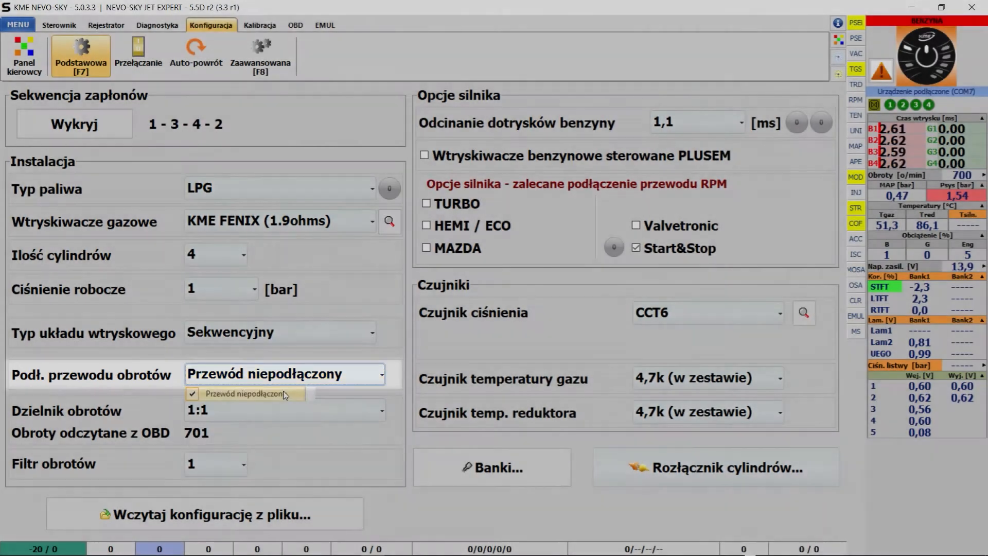
pyautogui.click(284, 395)
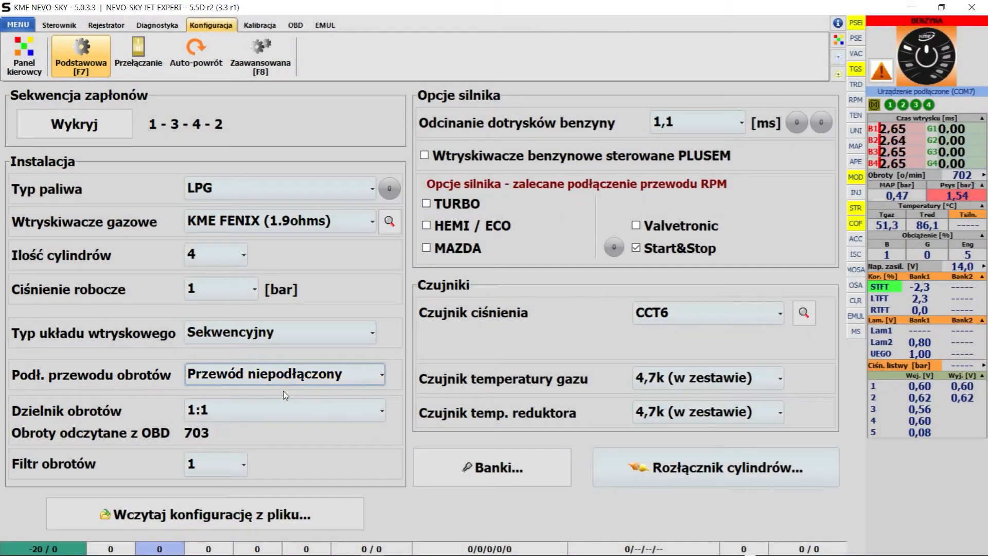
pyautogui.moveTo(382, 378)
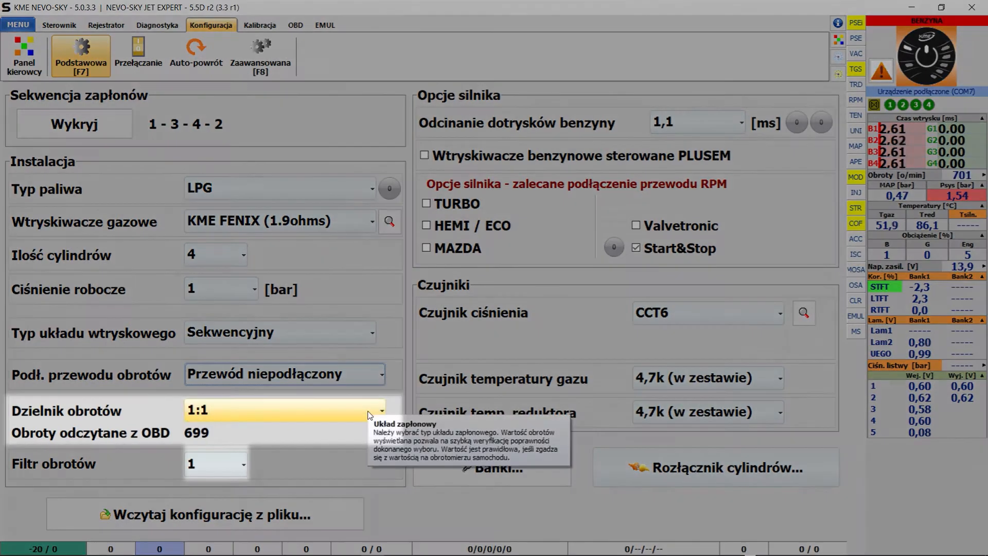
pyautogui.click(369, 414)
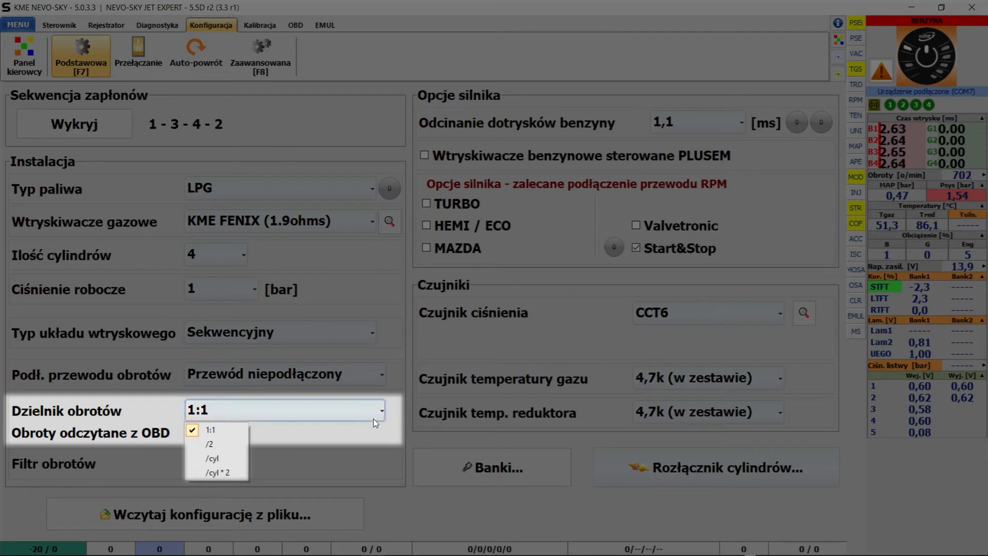
pyautogui.click(377, 433)
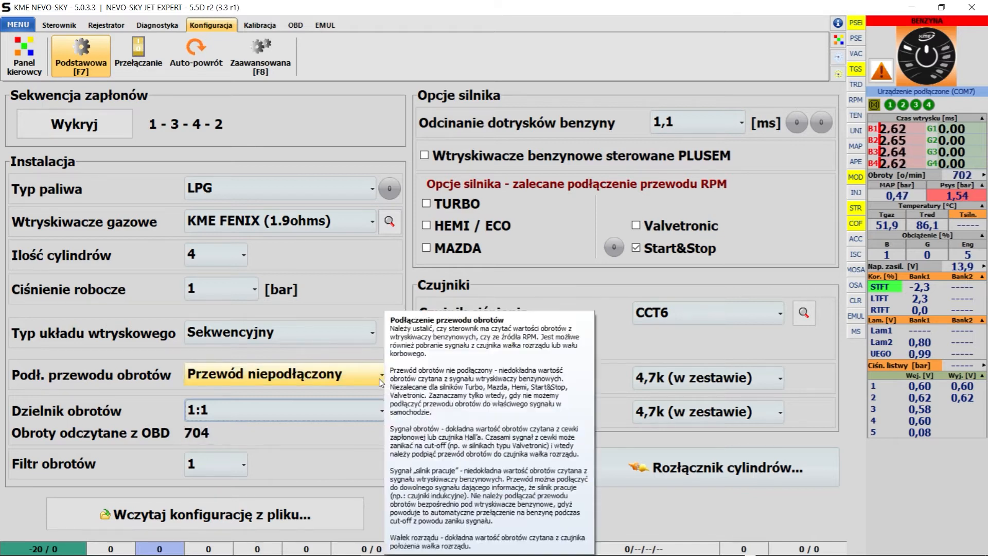
# Set the RPM wire connection to Sygnał obrotów and check the available ignition system options.
pyautogui.click(381, 382)
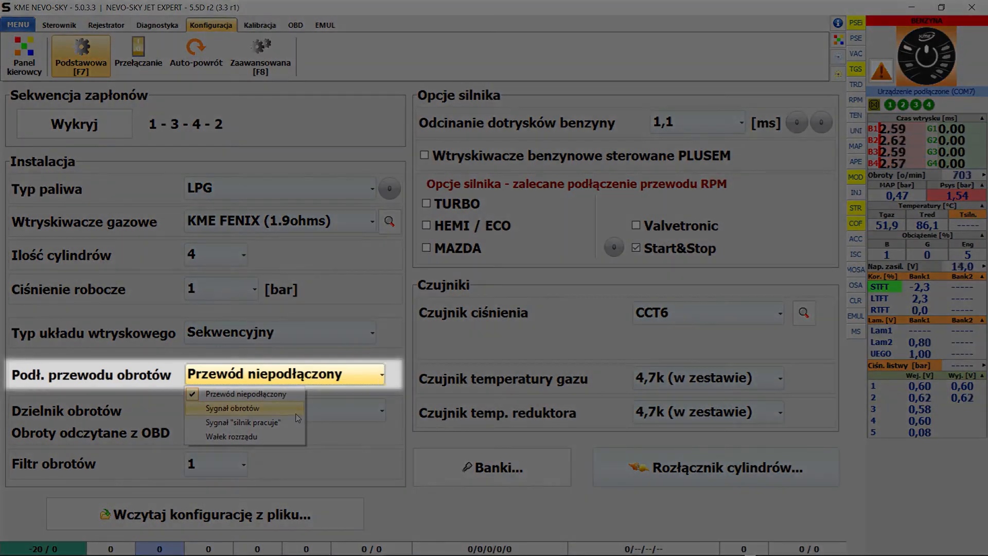
pyautogui.click(297, 411)
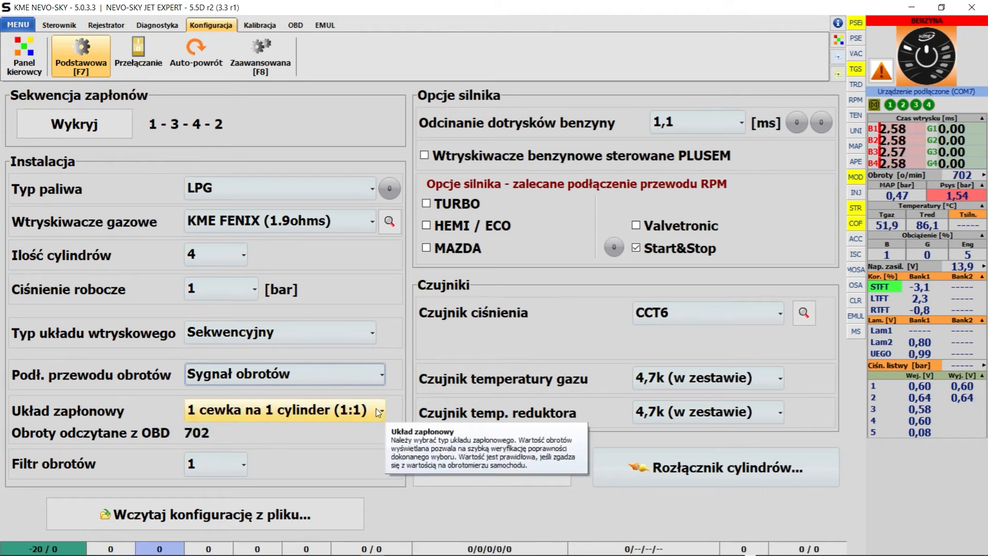
pyautogui.click(379, 412)
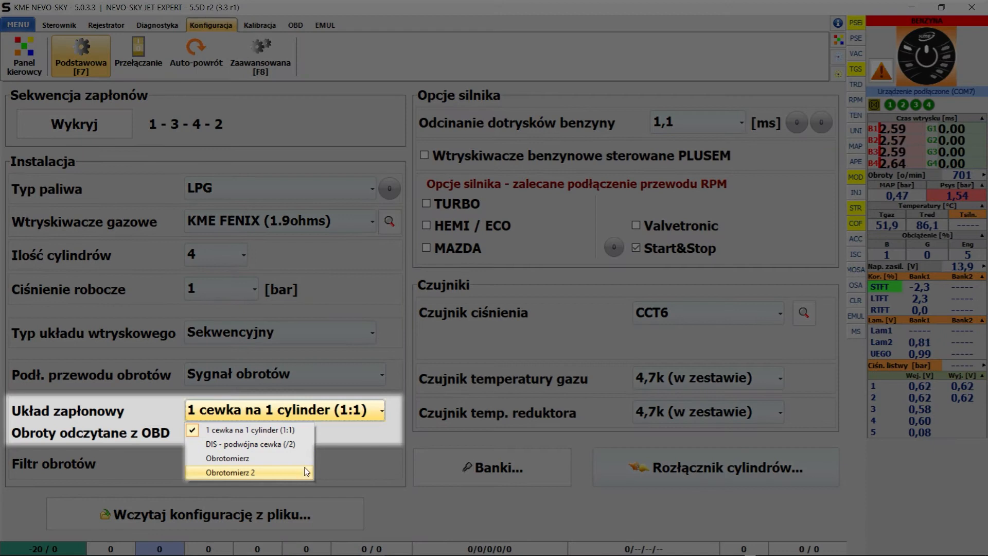
pyautogui.click(355, 436)
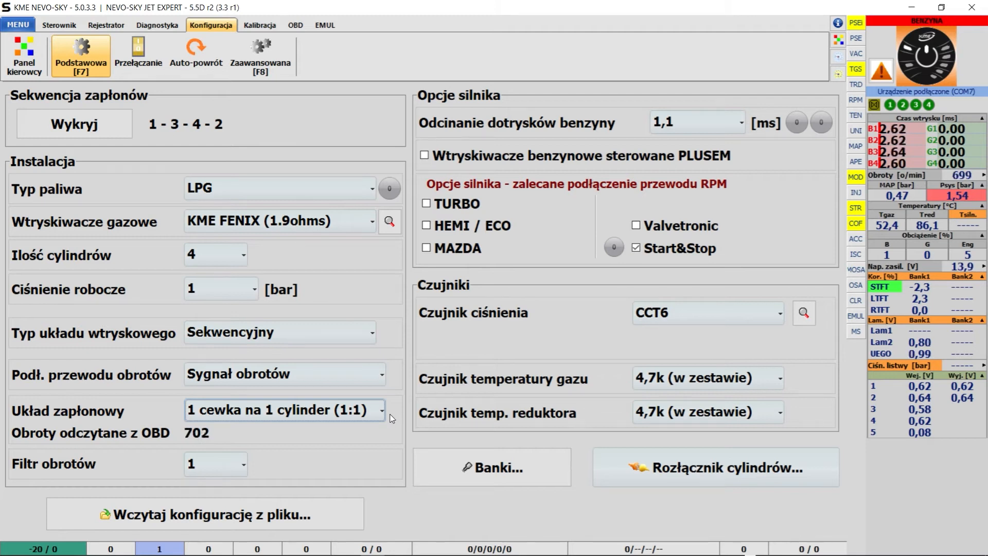
pyautogui.click(379, 412)
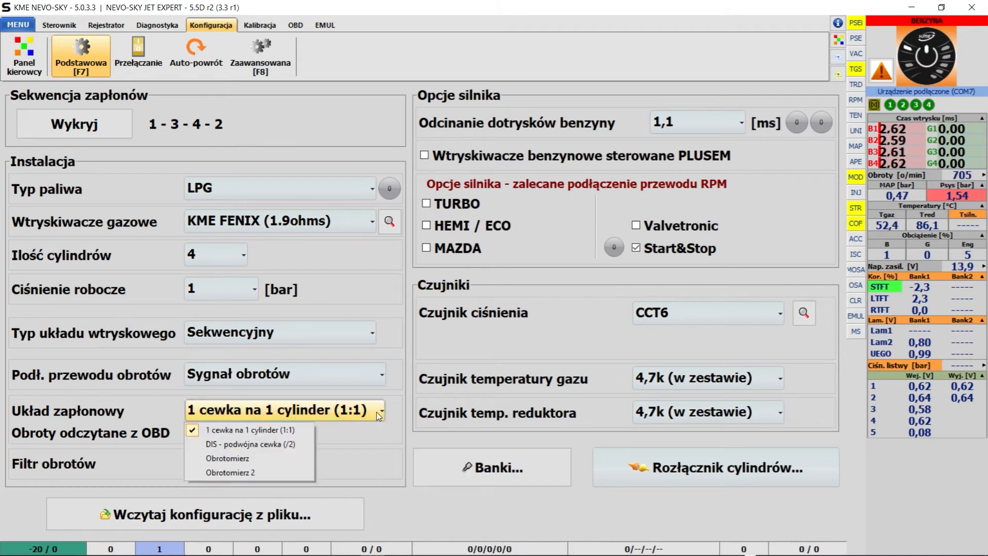
# Set the RPM wire connection to Sygnał "silnik pracuje" and review the RPM divider options for that signal.
pyautogui.click(371, 381)
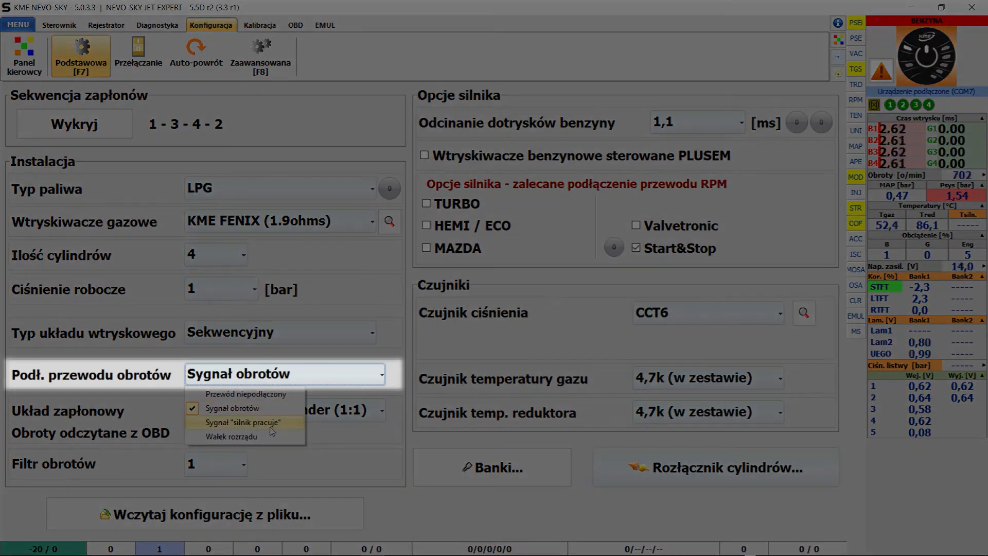
pyautogui.click(269, 423)
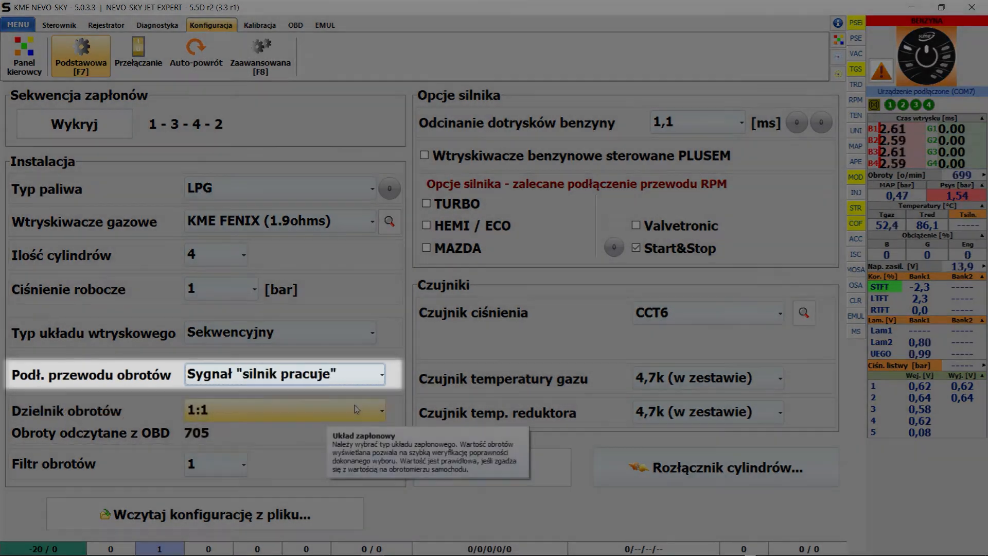
pyautogui.click(356, 409)
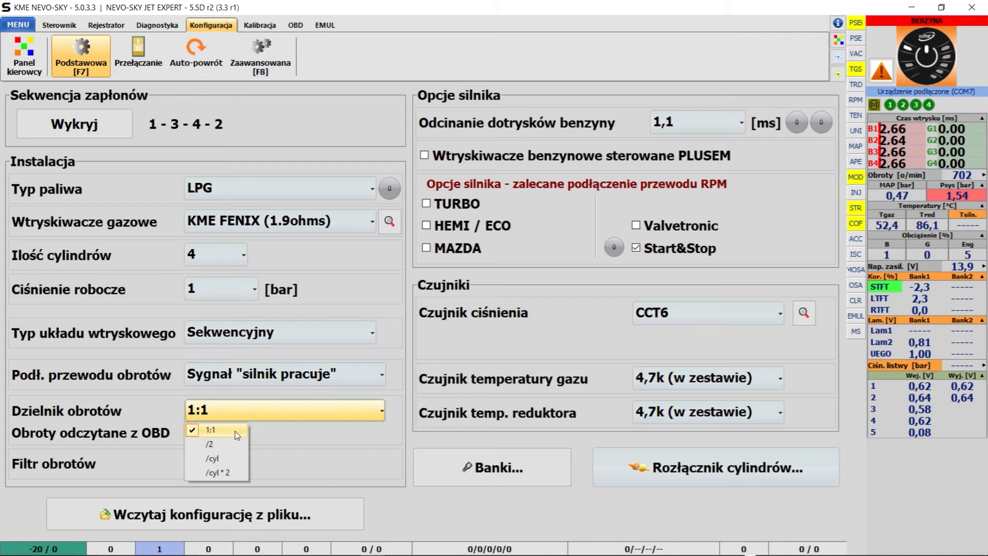
pyautogui.click(276, 432)
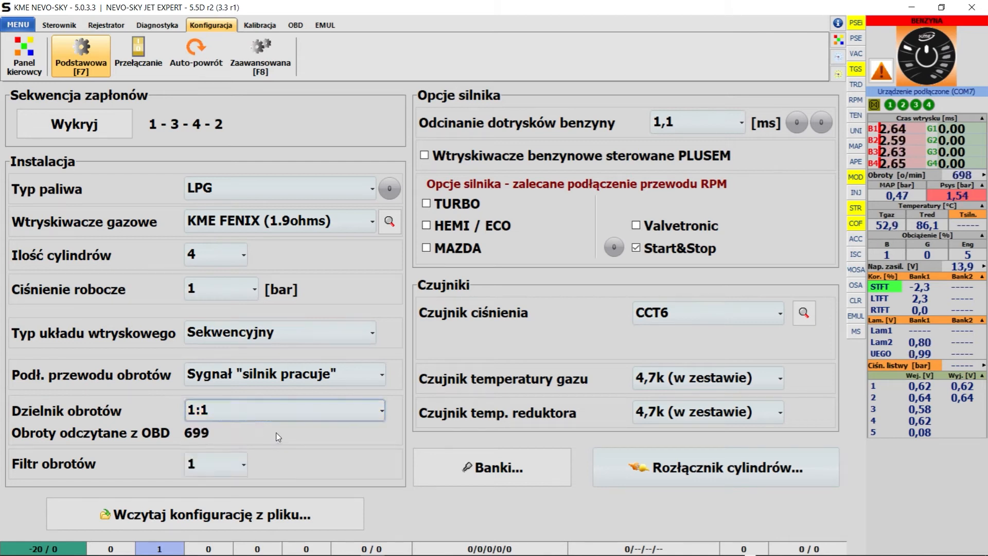
pyautogui.moveTo(383, 387)
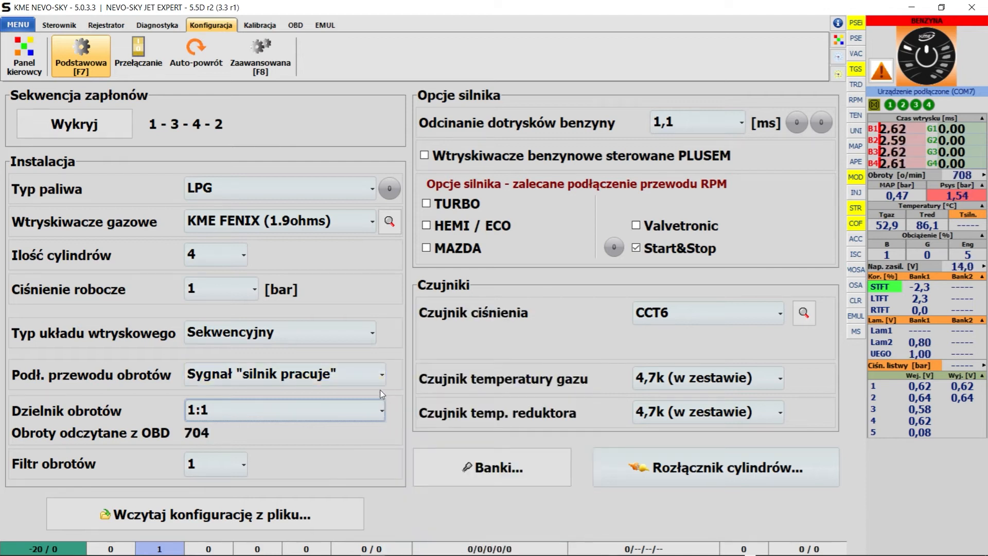
pyautogui.click(381, 418)
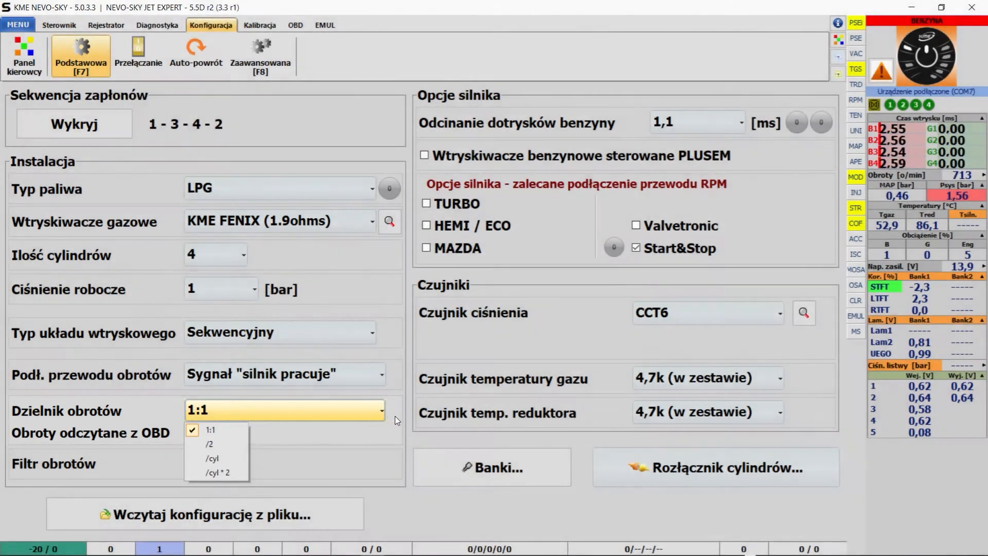
pyautogui.click(396, 420)
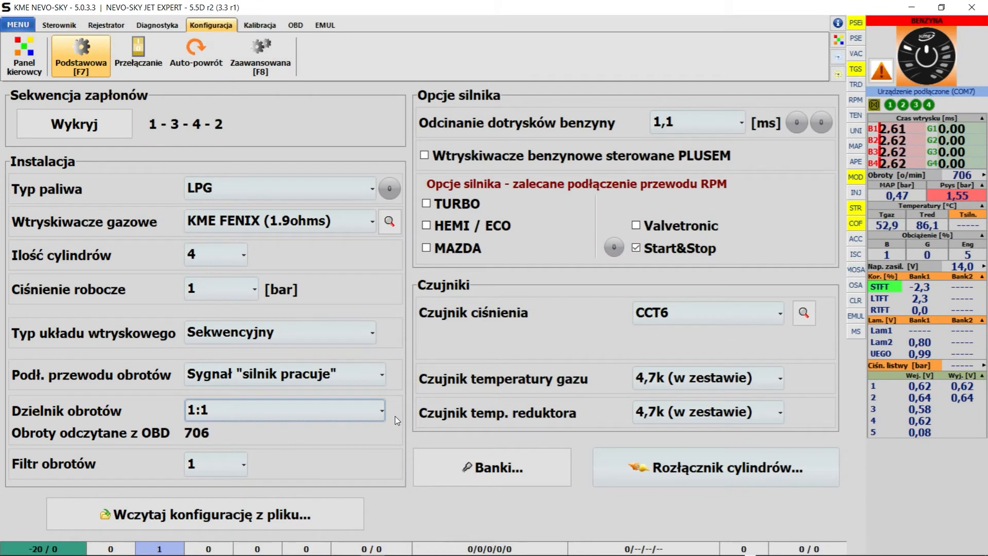
# Set the RPM wire connection to Wałek rozrządu and determine the divider from the entered RPM and from the OBD reading.
pyautogui.click(302, 375)
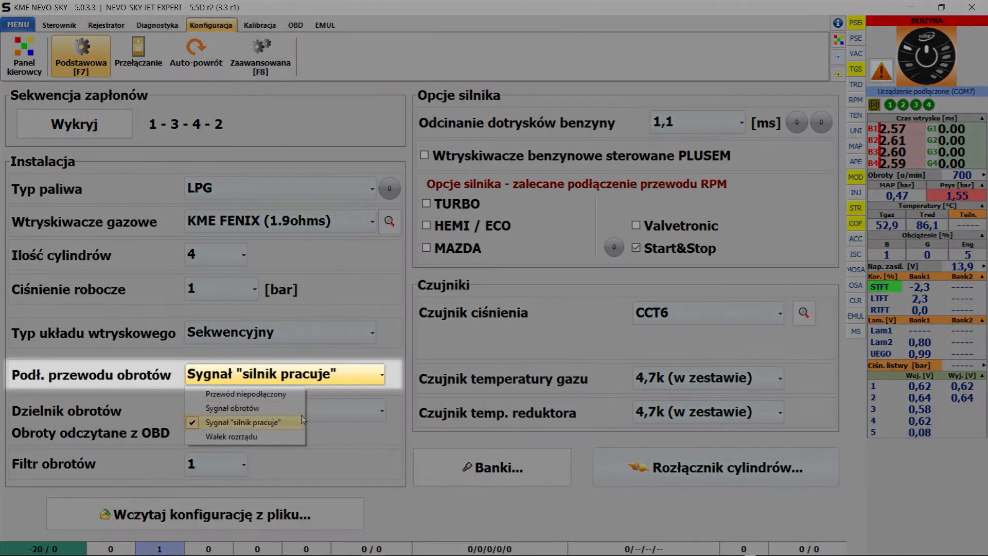
pyautogui.click(231, 436)
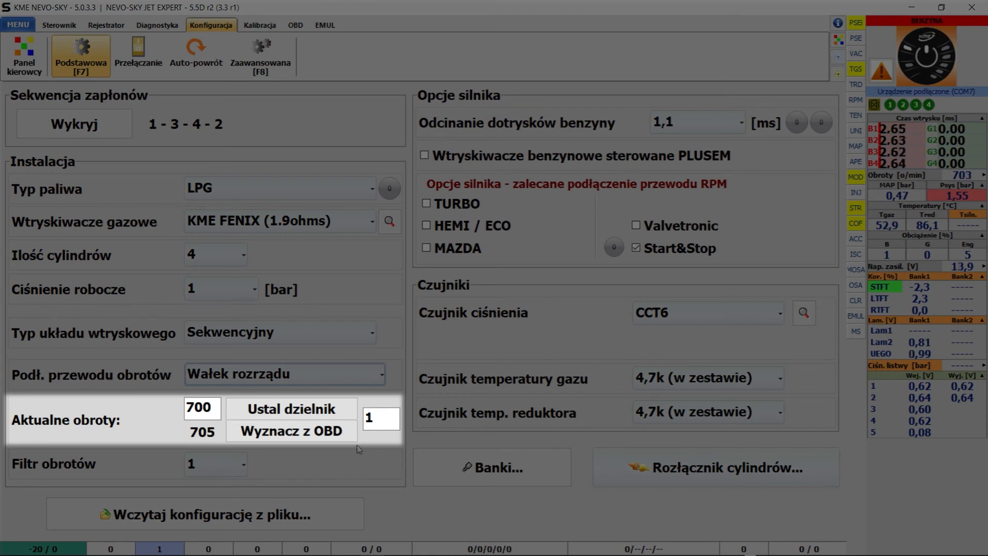
pyautogui.click(314, 417)
pyautogui.click(474, 322)
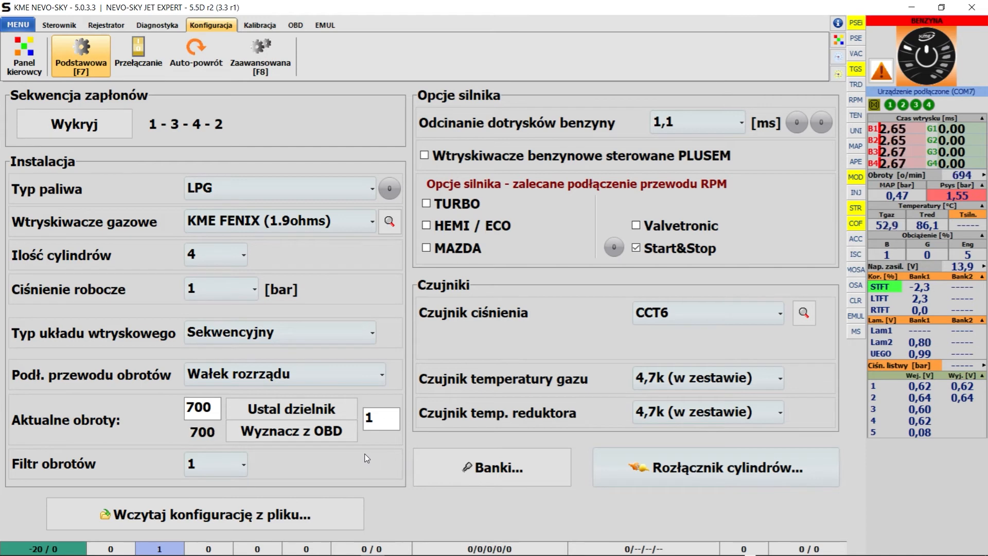
pyautogui.click(329, 437)
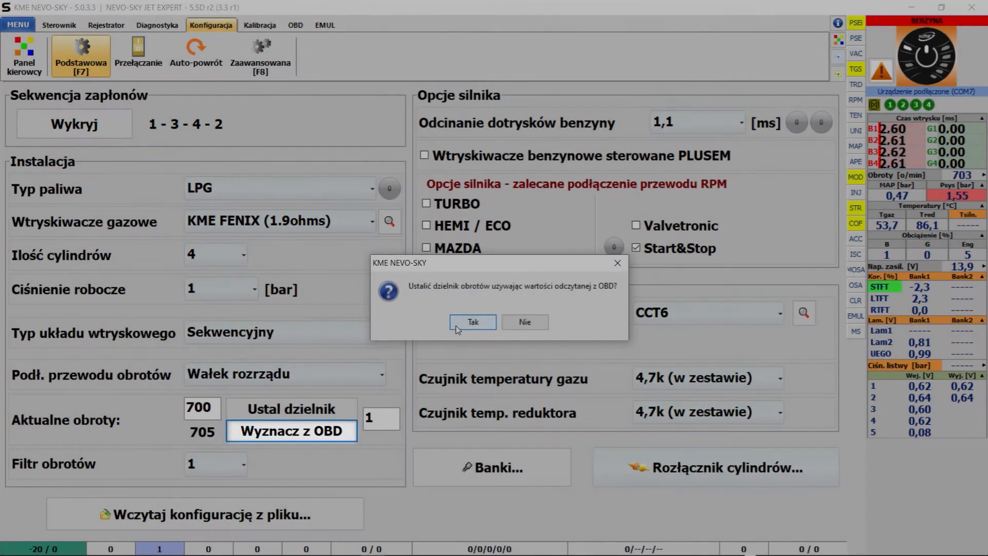
pyautogui.click(457, 324)
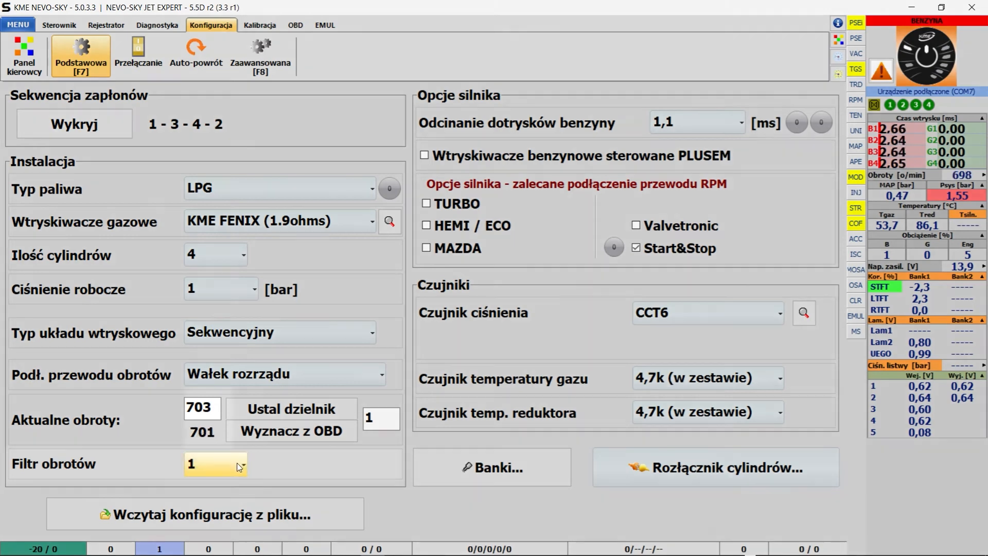
# Set the RPM filter to 1 and start loading the configuration from a file.
pyautogui.click(242, 464)
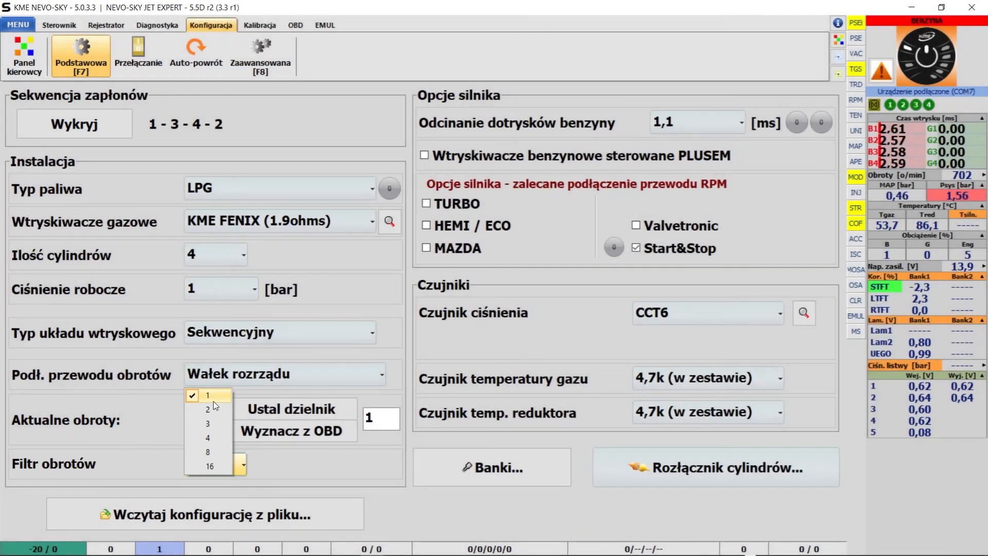
pyautogui.click(210, 397)
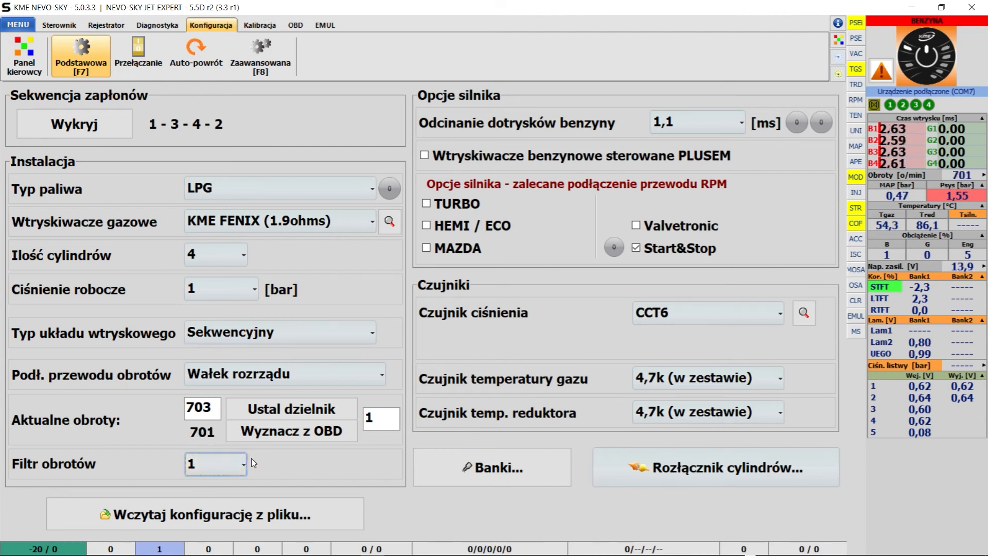
pyautogui.click(249, 518)
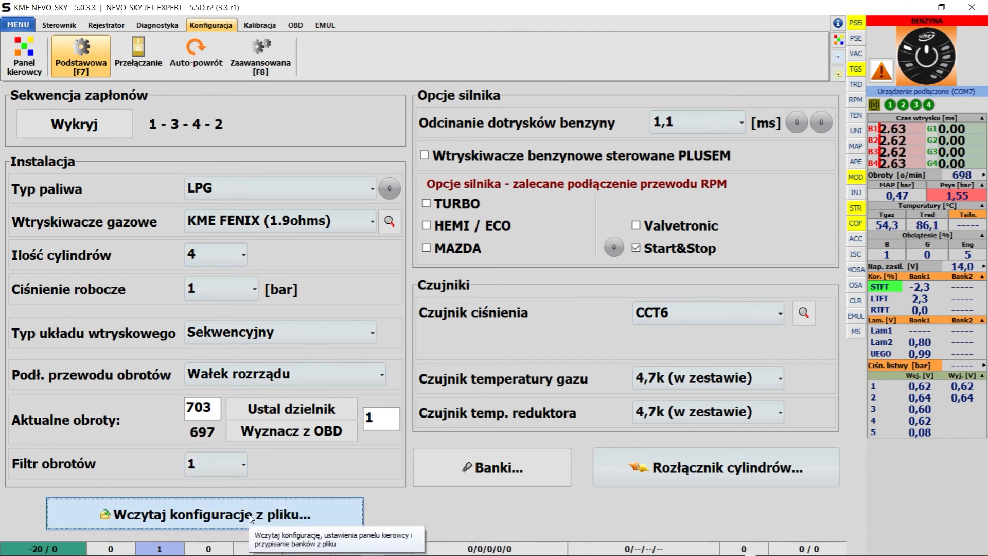